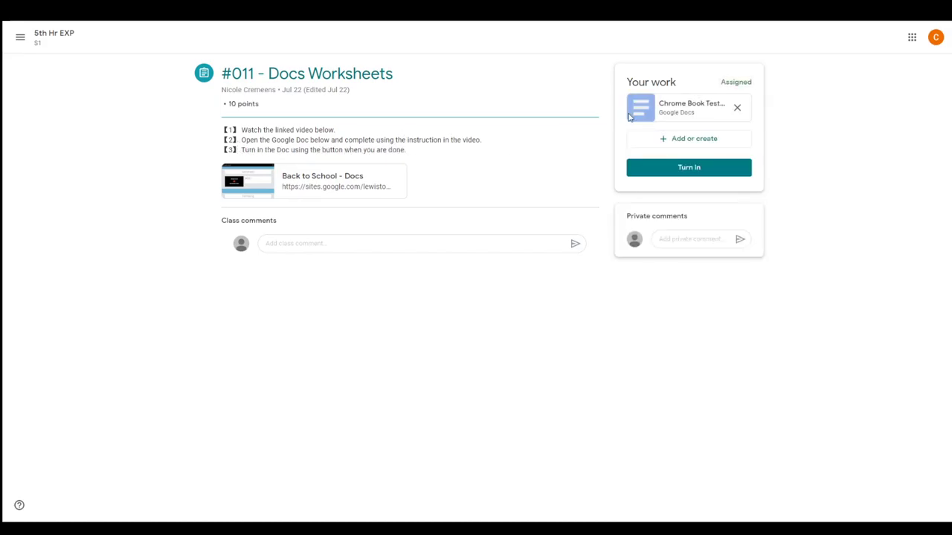
Step: Open the assignment's attached Chrome Book Test document and fill in the person's name after "Name:"
click(680, 110)
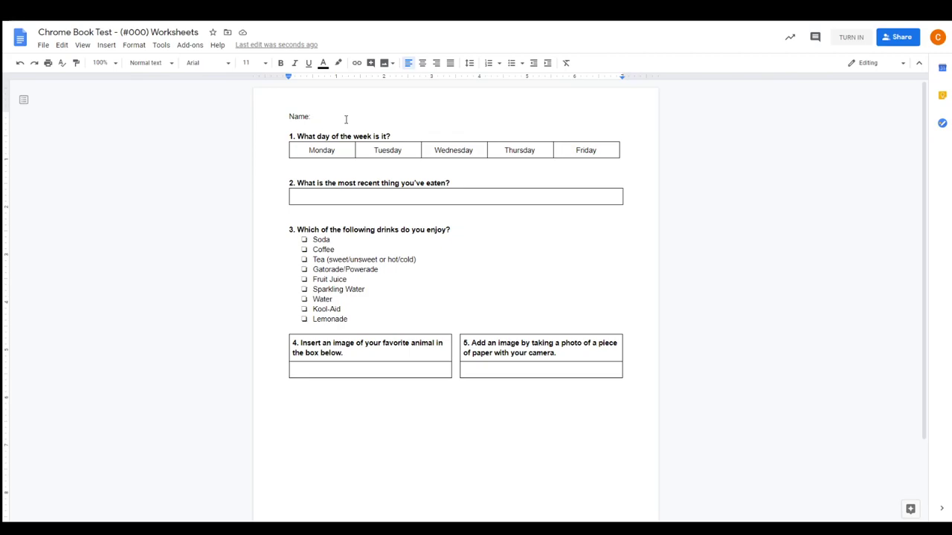
text(Mrs. Cremeens)
Step: Format the name entered on the Name line as bold blue text
drag(363, 117, 312, 117)
click(279, 64)
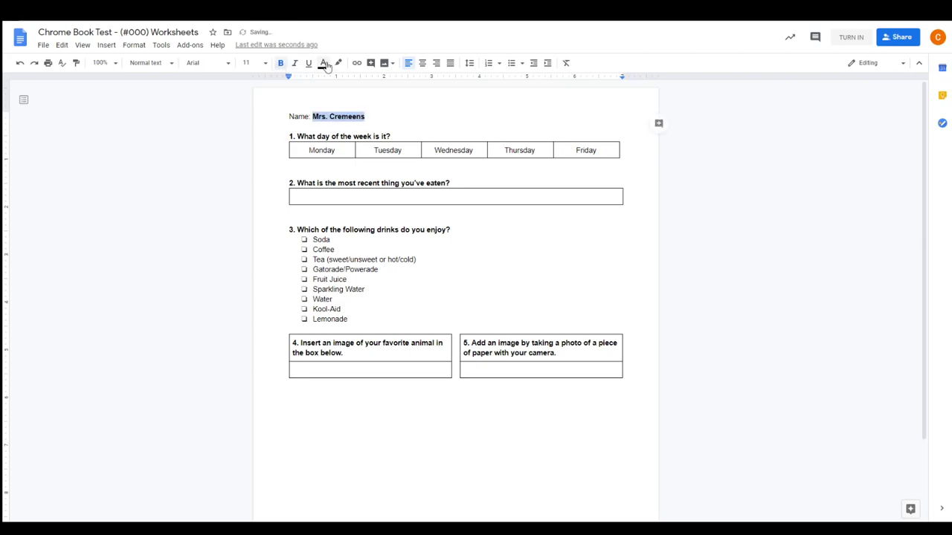
click(322, 64)
click(406, 95)
click(377, 117)
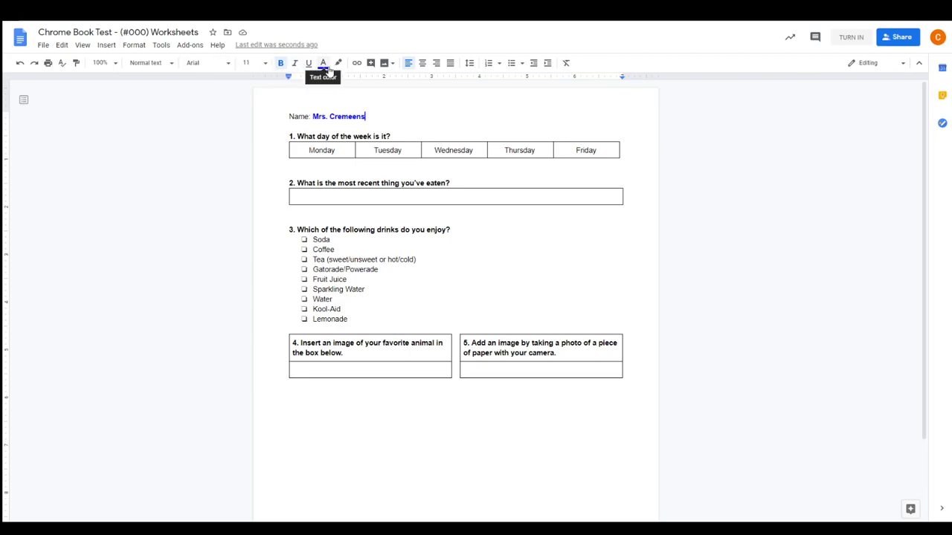
click(281, 63)
Step: Mark Friday as the answer to question 1 with bold blue text and a light yellow cell background
double_click(595, 150)
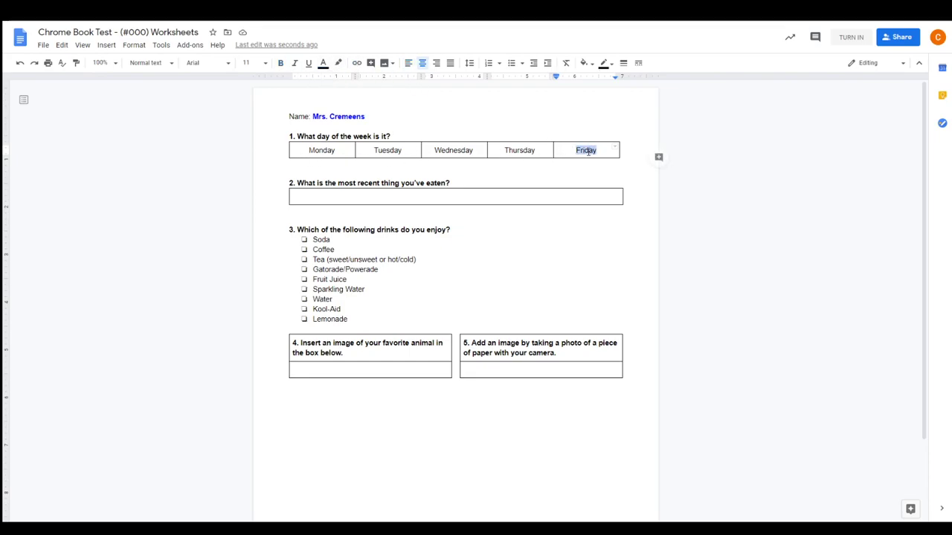
click(324, 64)
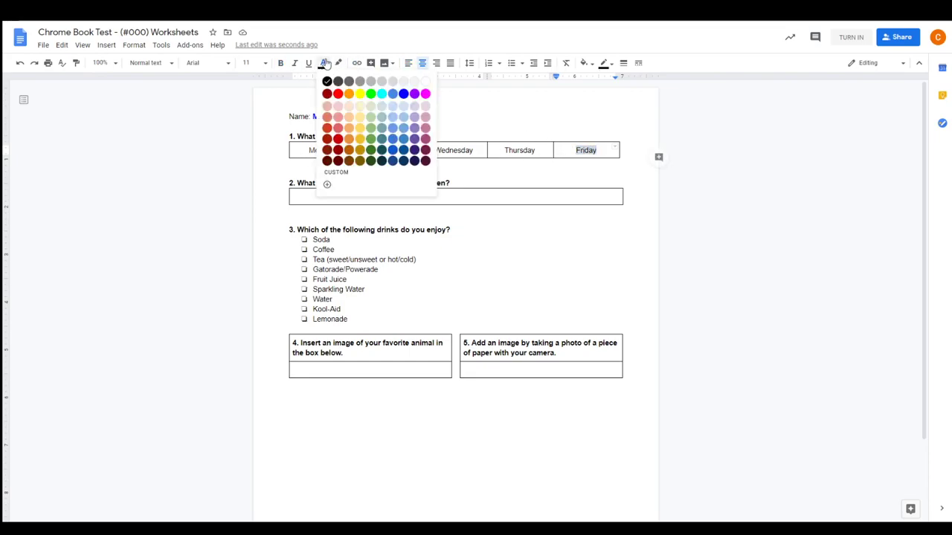
click(403, 95)
click(281, 62)
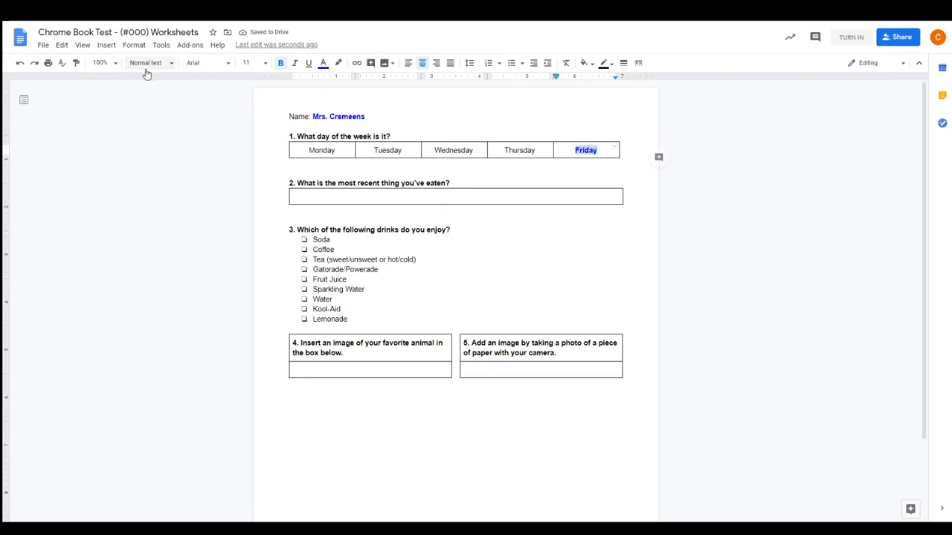
click(584, 64)
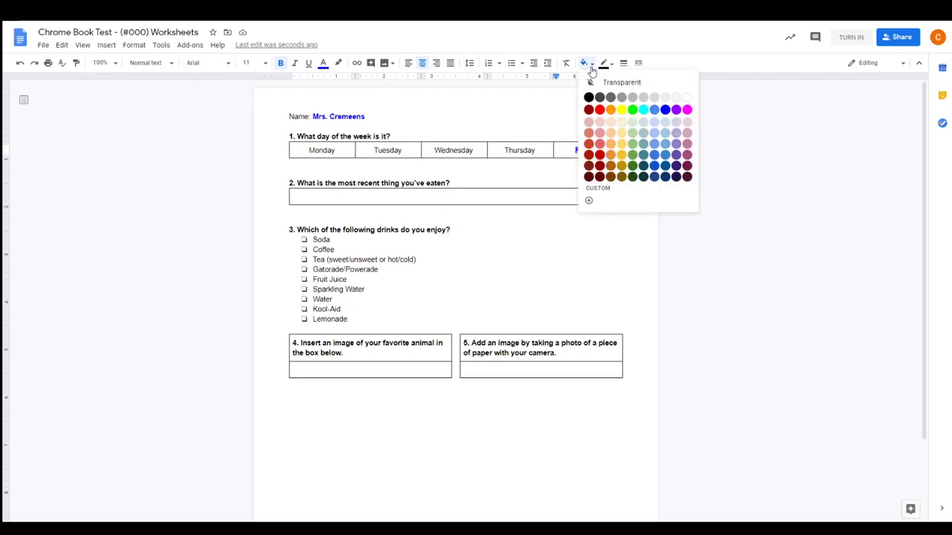
click(621, 135)
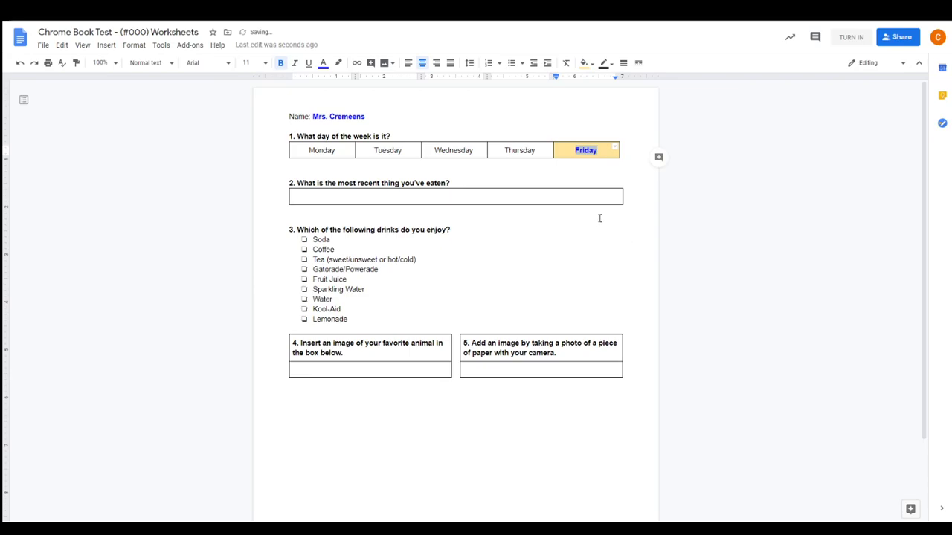
Step: Highlight the word Friday in red, and change that highlight to light green
click(338, 64)
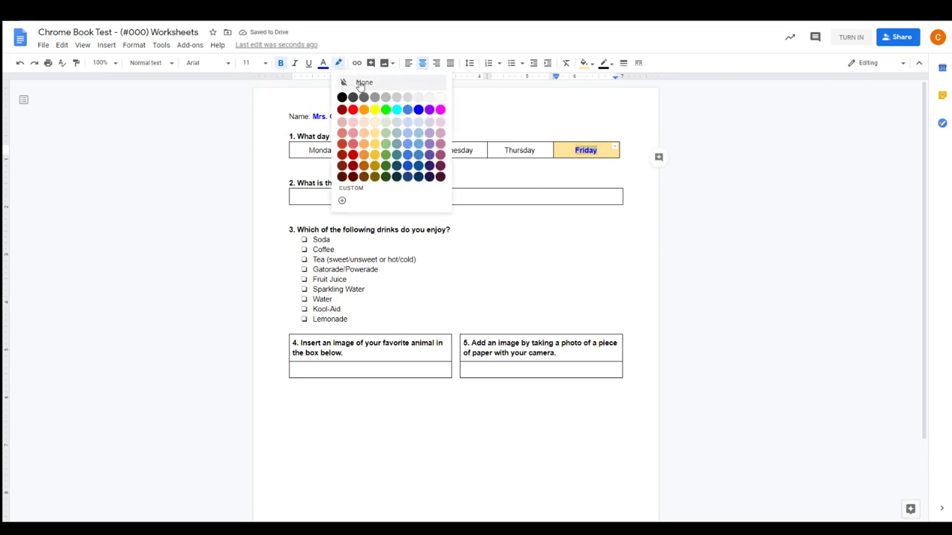
click(353, 110)
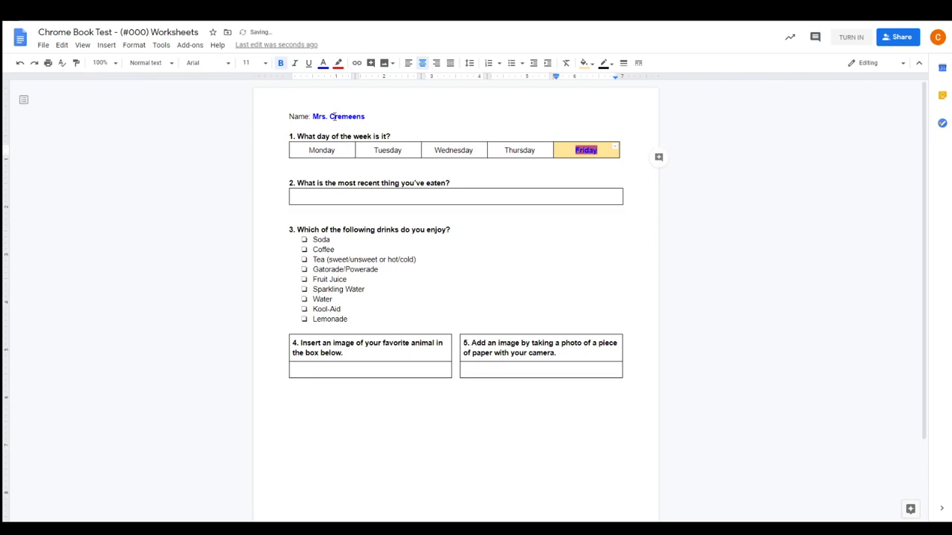
click(338, 64)
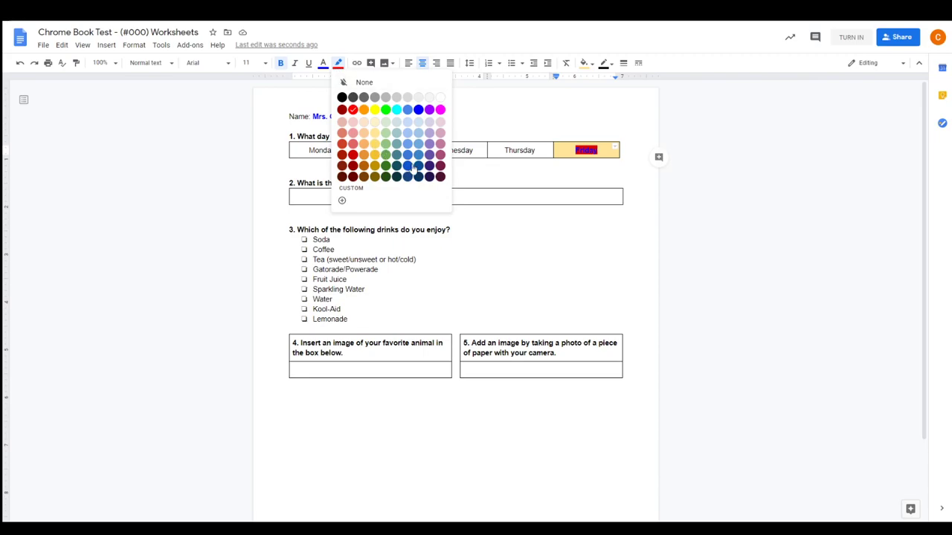
click(385, 132)
drag(798, 245, 765, 236)
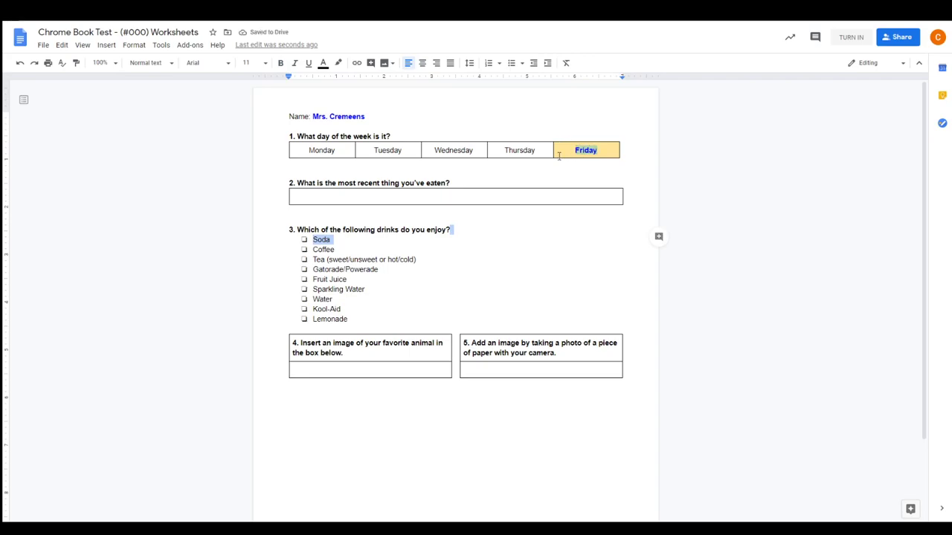
click(609, 153)
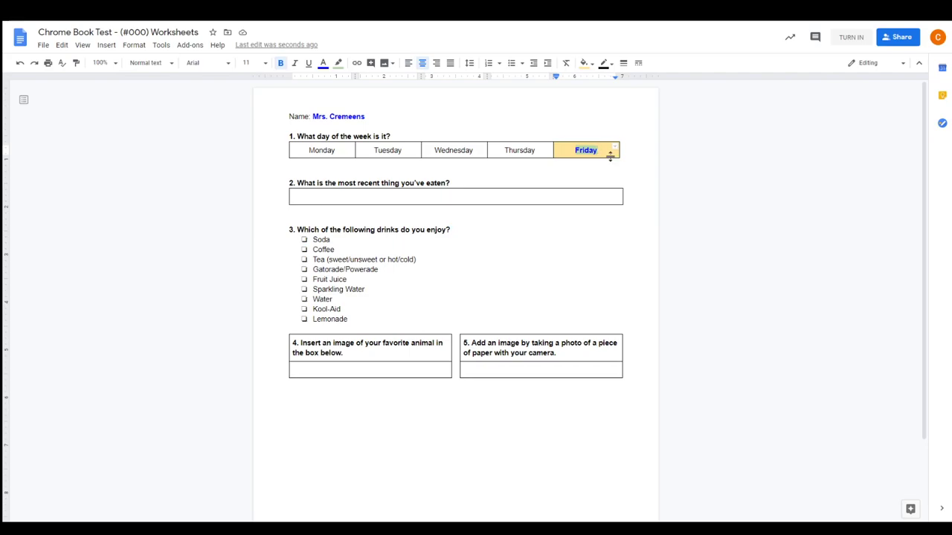
Step: Answer question 2 in its box with "For breakfast, I ate McDonald's breakfast burritos and a hashbrown."
click(450, 196)
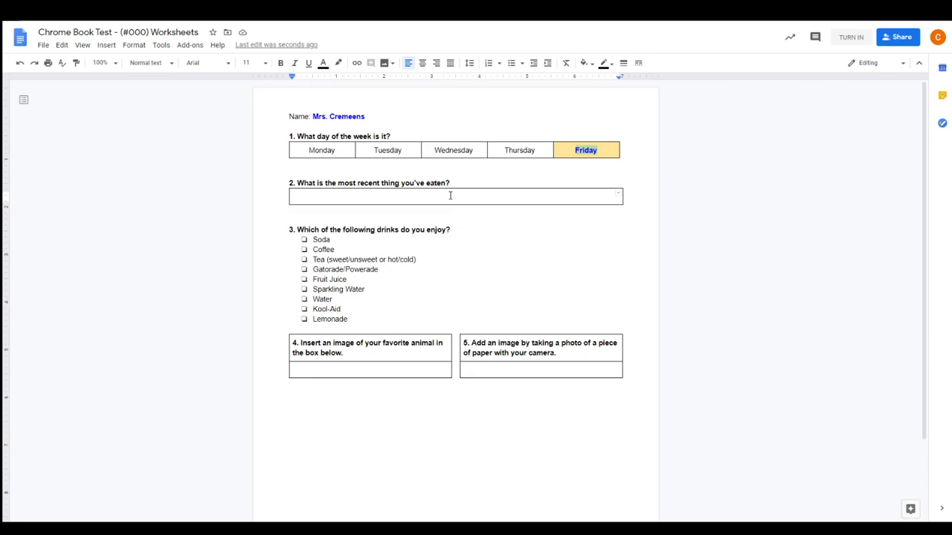
text(For breakfast, I ate Mc)
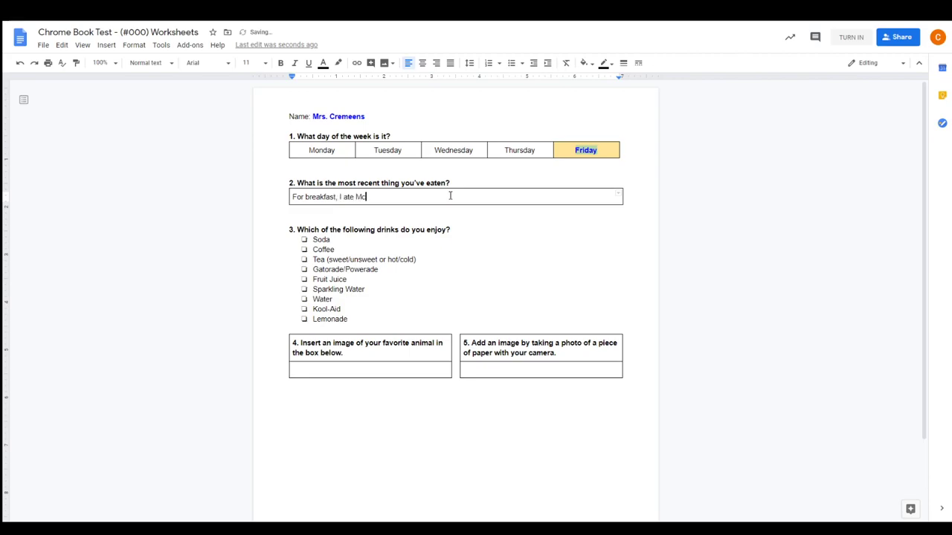
text(Donald's )
text(breakfast b)
text(urrito, and)
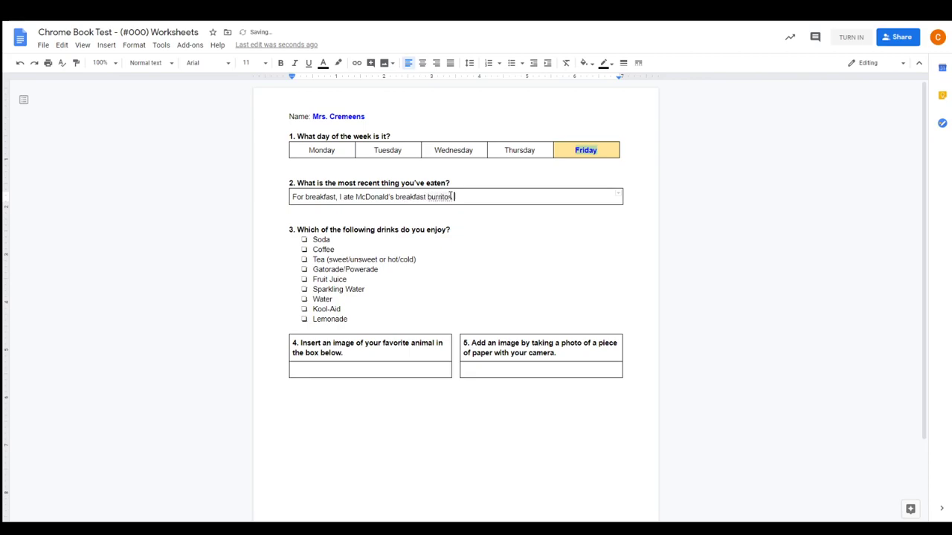
text( a hashbrown.)
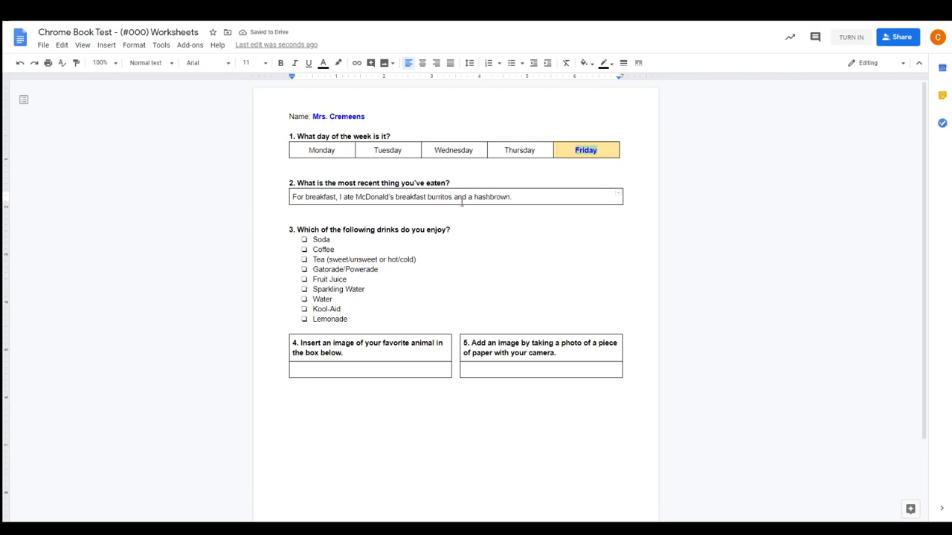
Step: Format the whole question 2 answer as bold blue text
drag(525, 197, 292, 201)
click(323, 63)
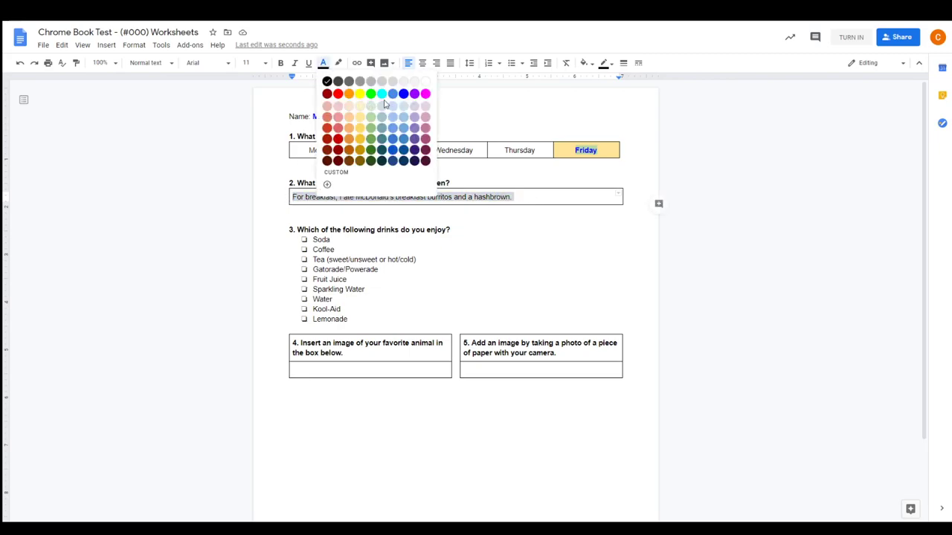
click(404, 92)
click(282, 63)
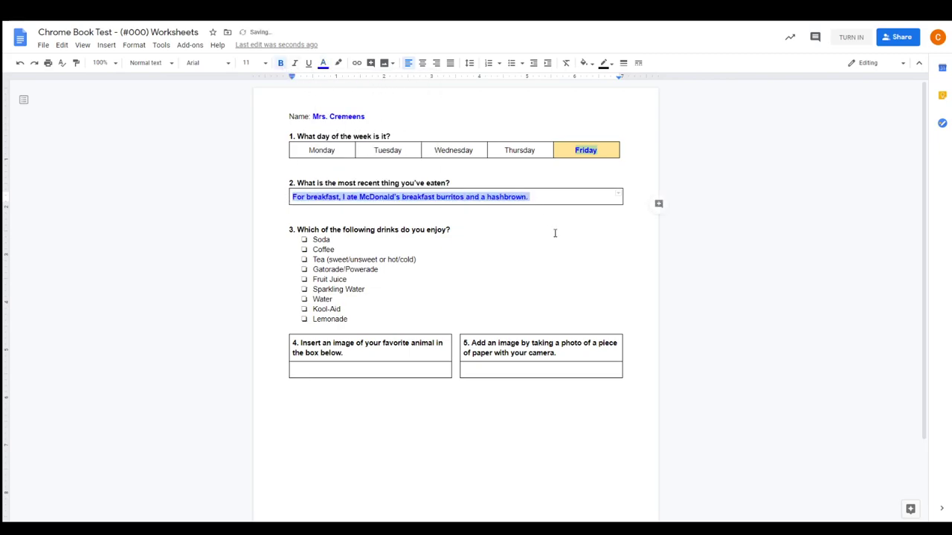
click(702, 264)
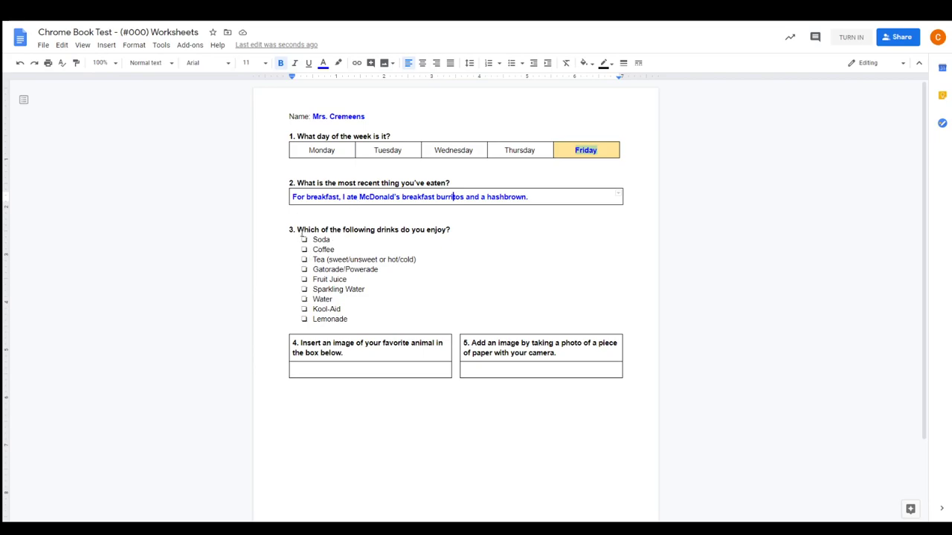
Step: Change the individual checkbox bullets of Soda and Coffee in question 3 to check marks
click(303, 278)
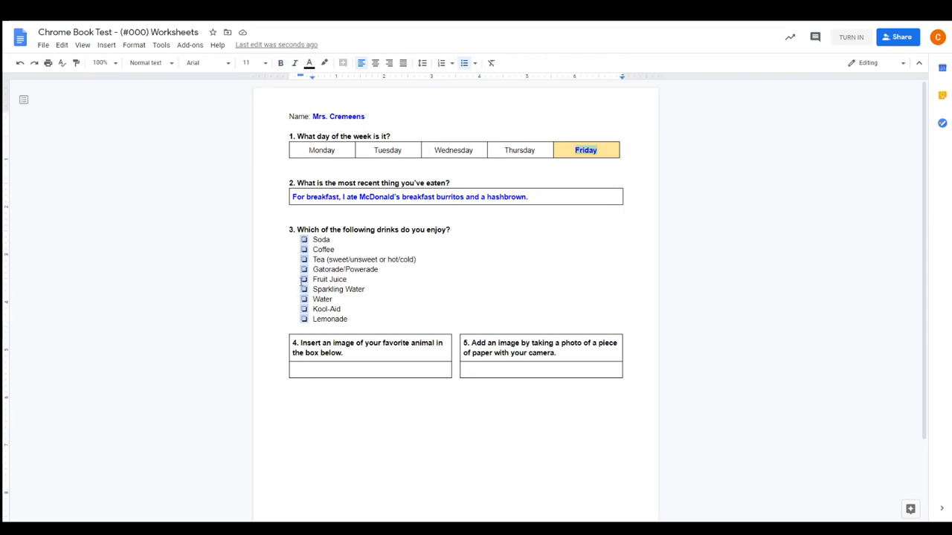
click(303, 238)
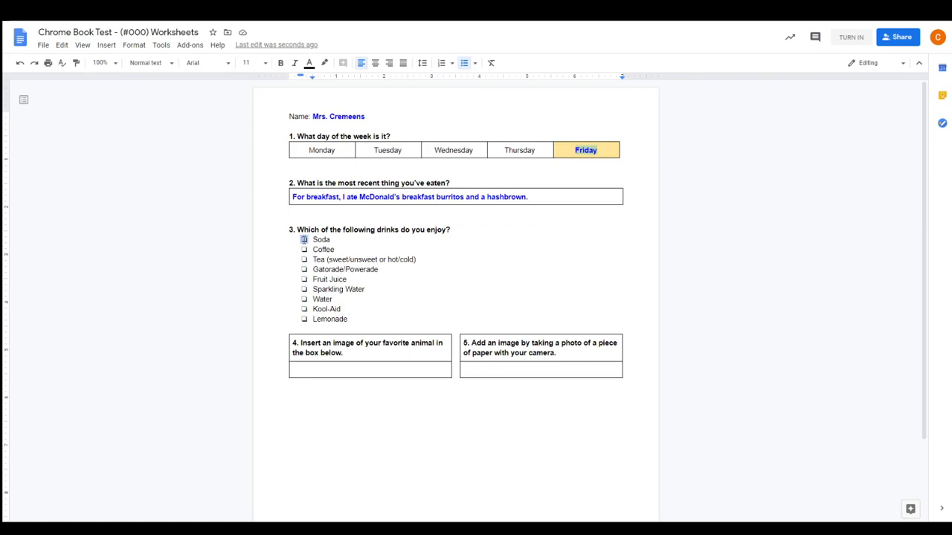
click(304, 239)
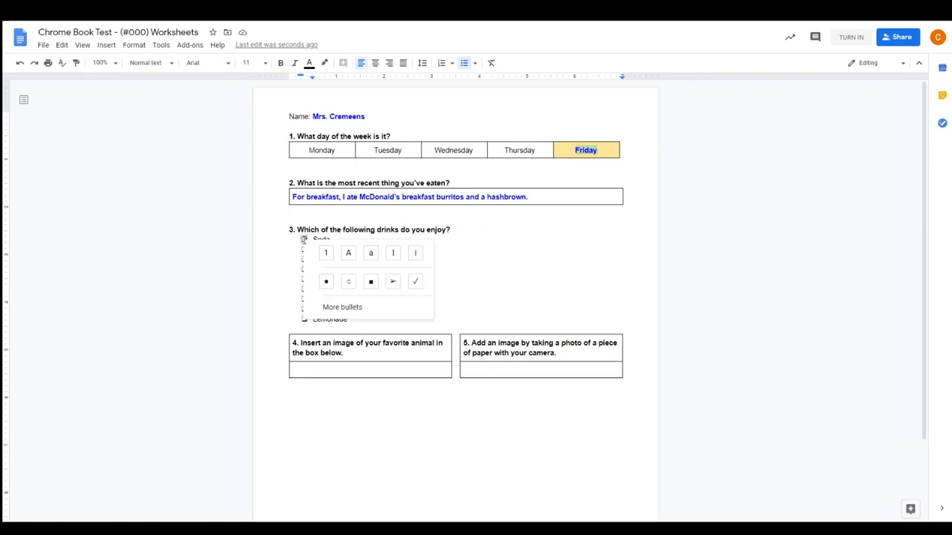
click(415, 281)
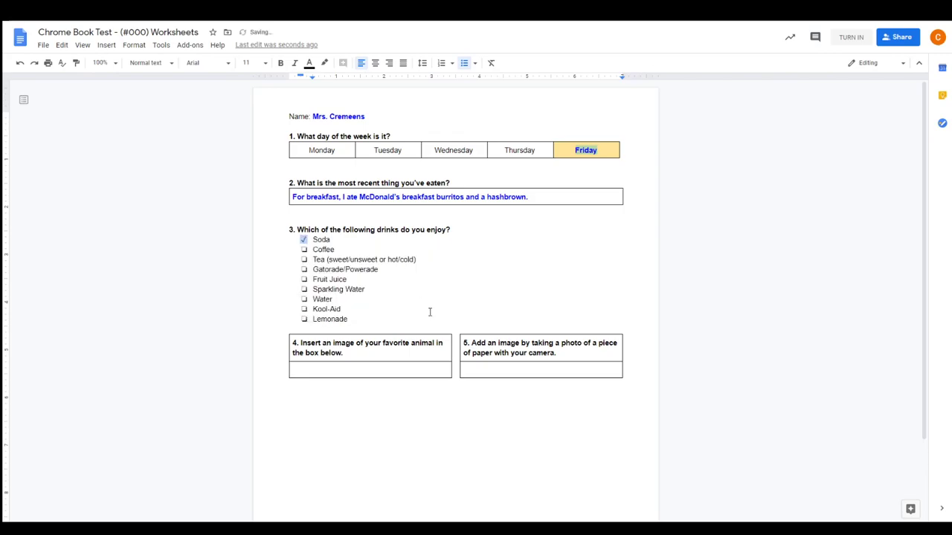
click(304, 250)
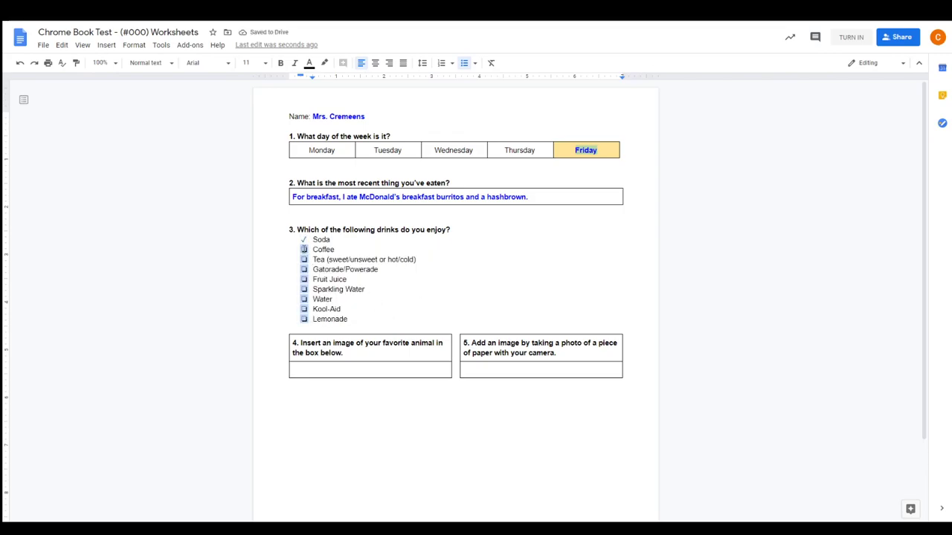
click(304, 249)
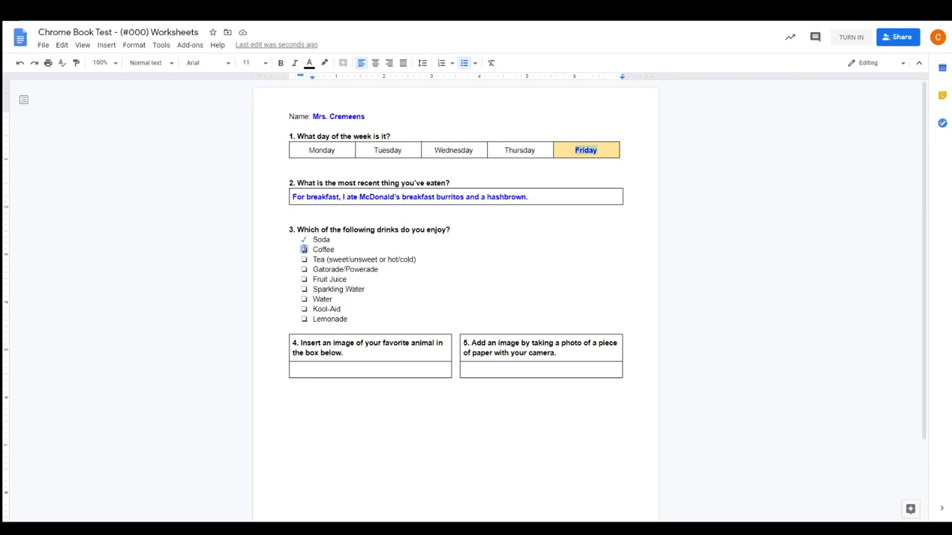
right_click(304, 249)
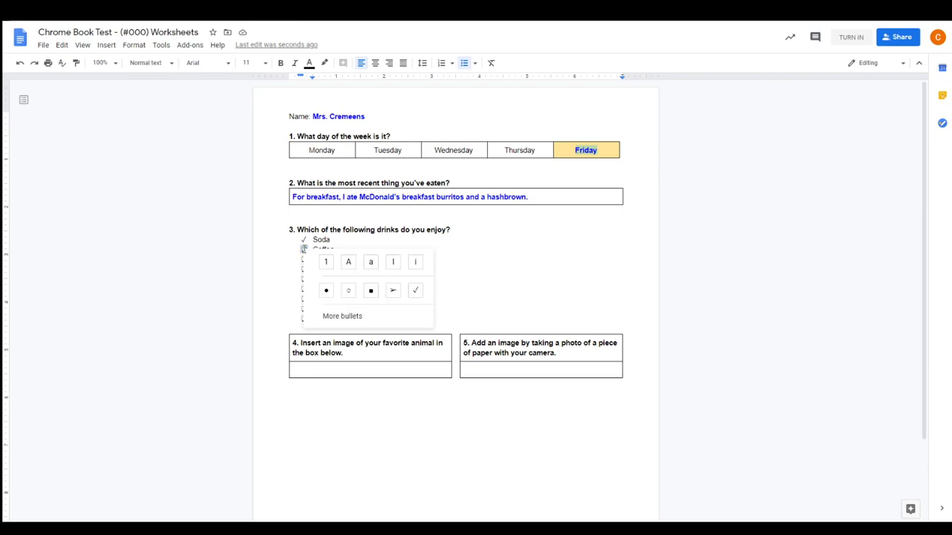
click(415, 290)
Step: Change the individual checkbox bullets of Tea and Gatorade/Powerade to check marks
click(304, 260)
click(304, 260)
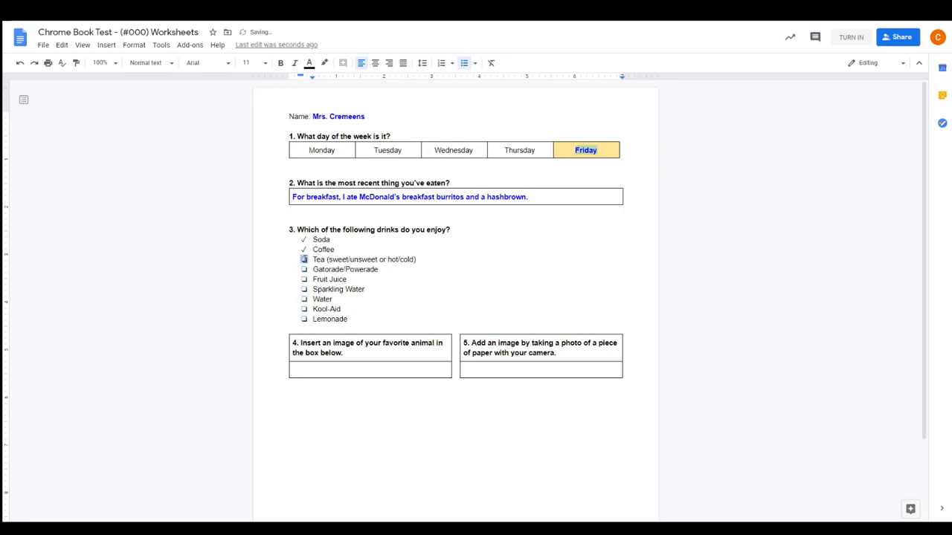
right_click(304, 260)
click(415, 299)
click(304, 269)
click(304, 269)
right_click(305, 269)
click(416, 312)
Step: Change all the checkbox bullets from Fruit Juice through Lemonade to check marks at once
click(304, 280)
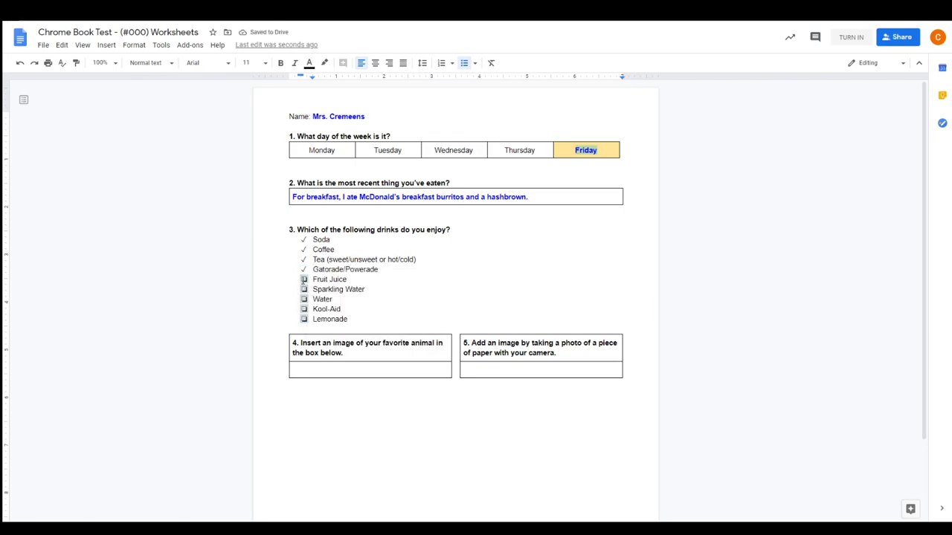
right_click(303, 279)
click(414, 322)
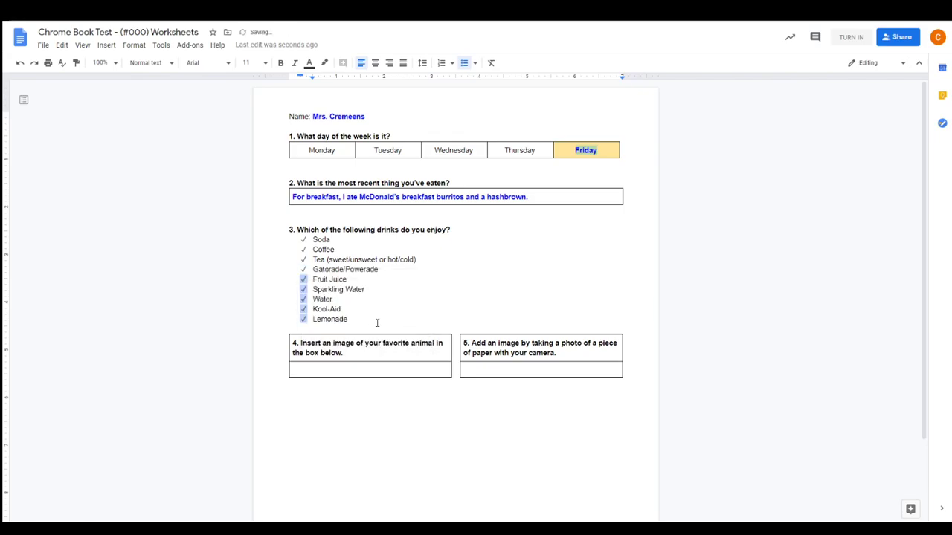
Step: Try a solid square bullet on Kool-Aid, and undo it together with the preceding group check mark change
click(302, 309)
right_click(302, 308)
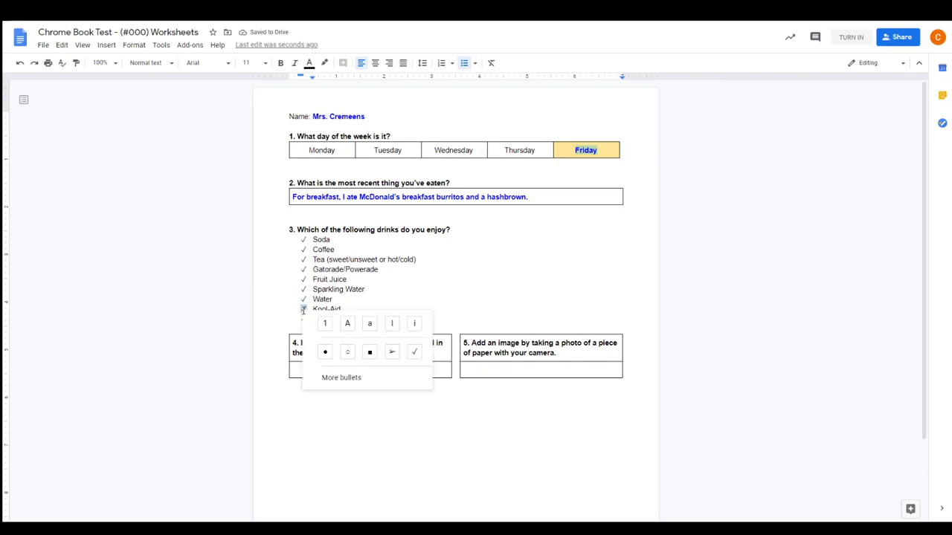
click(369, 354)
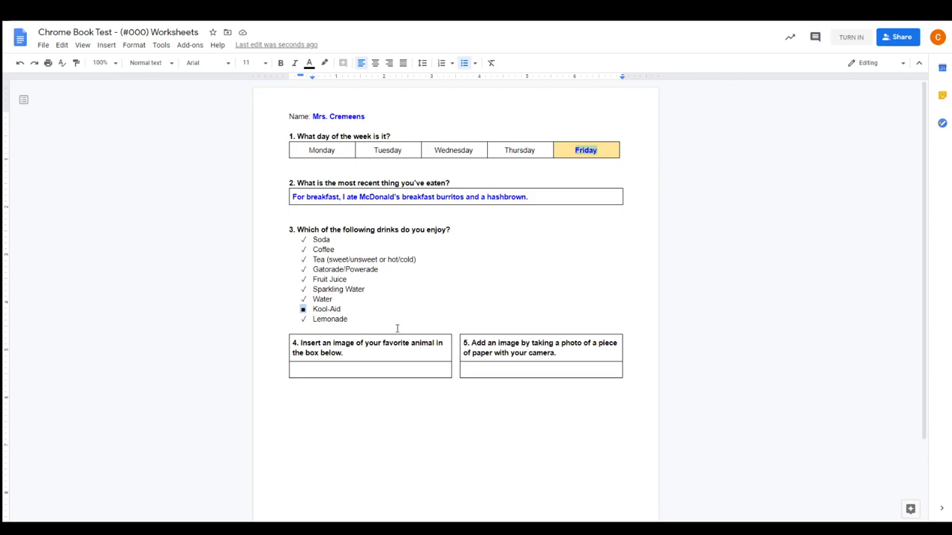
key(ctrl+z)
key(ctrl+z)
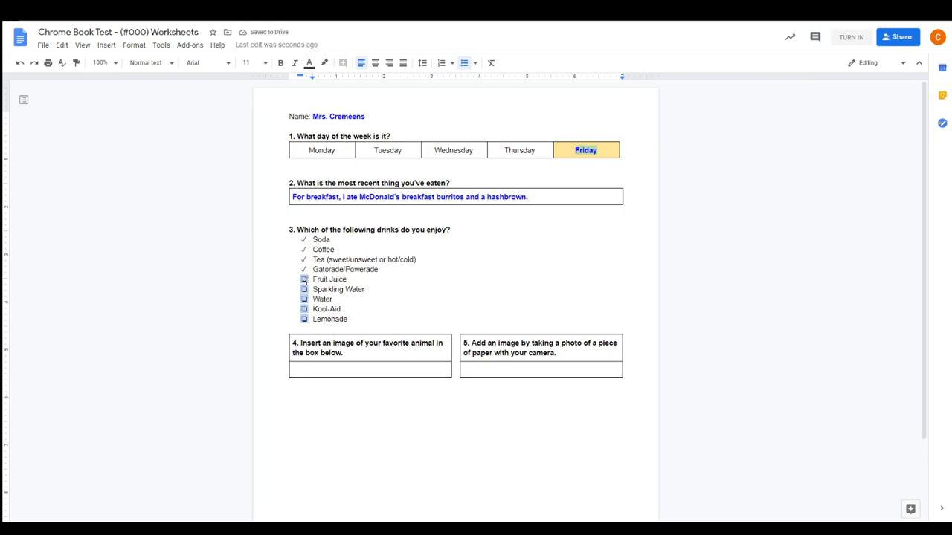
Step: Change only the Fruit Juice checkbox bullet to a check mark
right_click(305, 283)
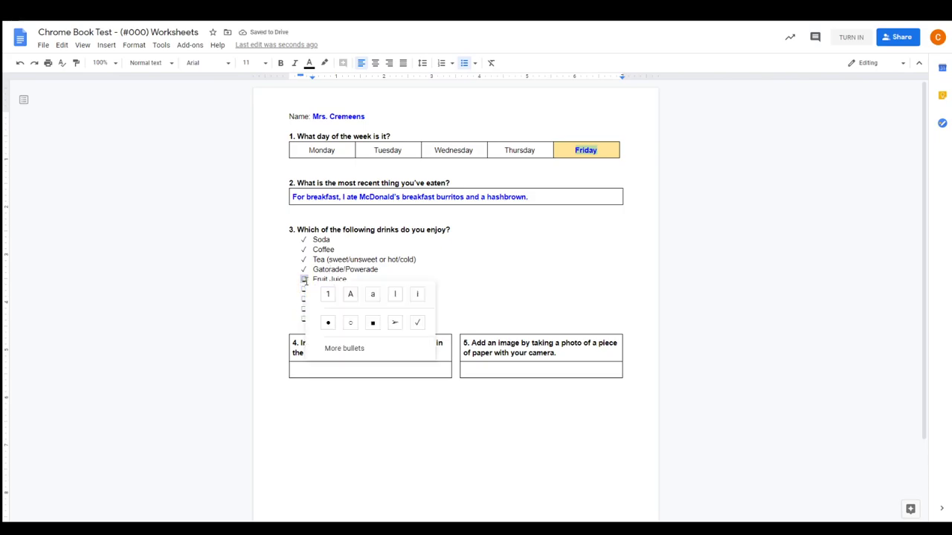
click(420, 322)
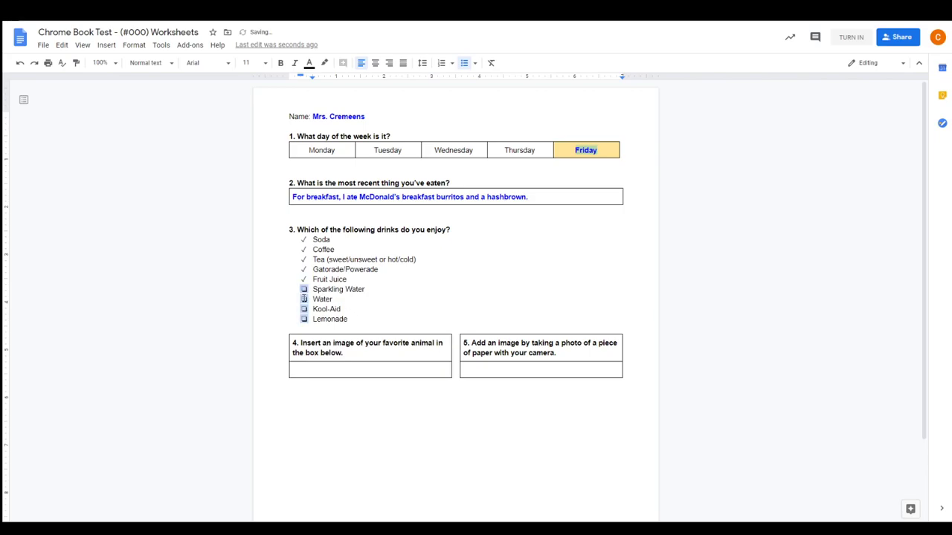
Step: Change the individual checkbox bullets of Water and Lemonade to check marks
right_click(304, 301)
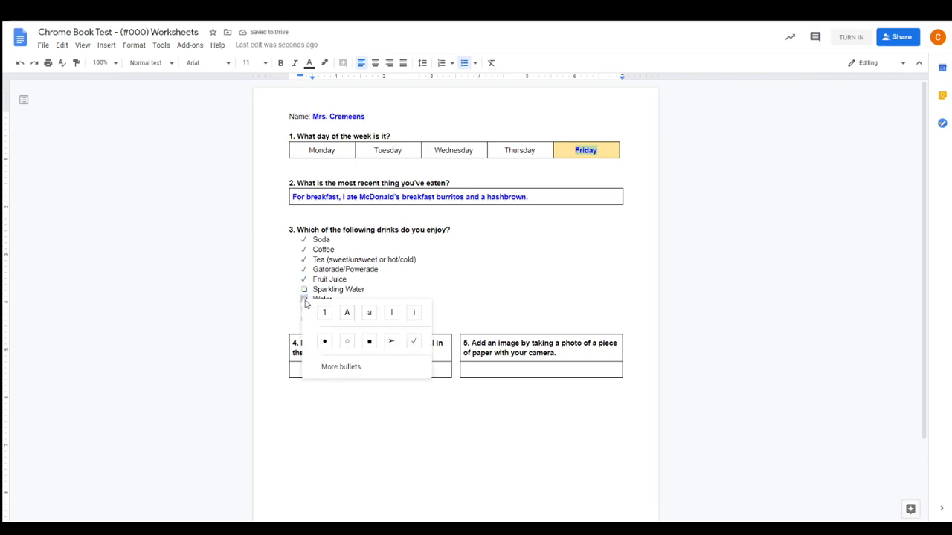
click(417, 343)
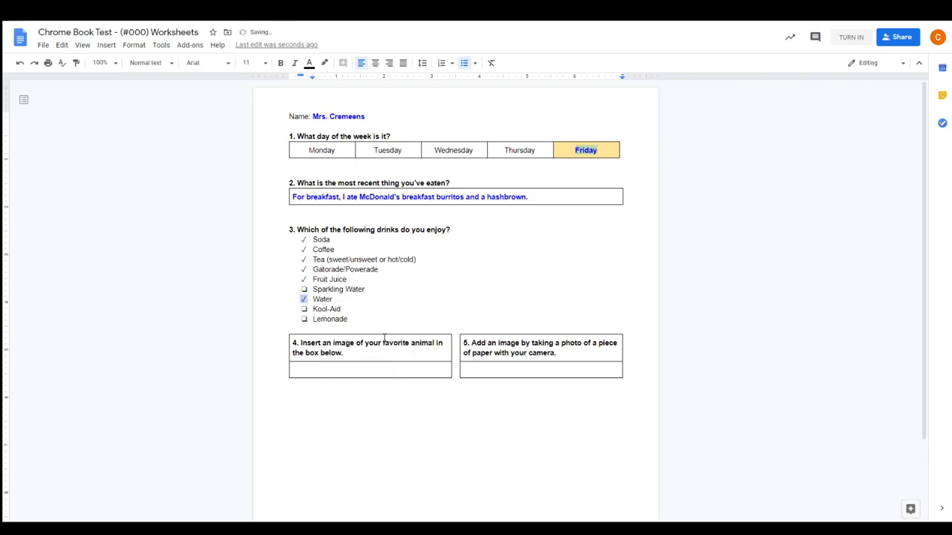
click(304, 318)
right_click(303, 319)
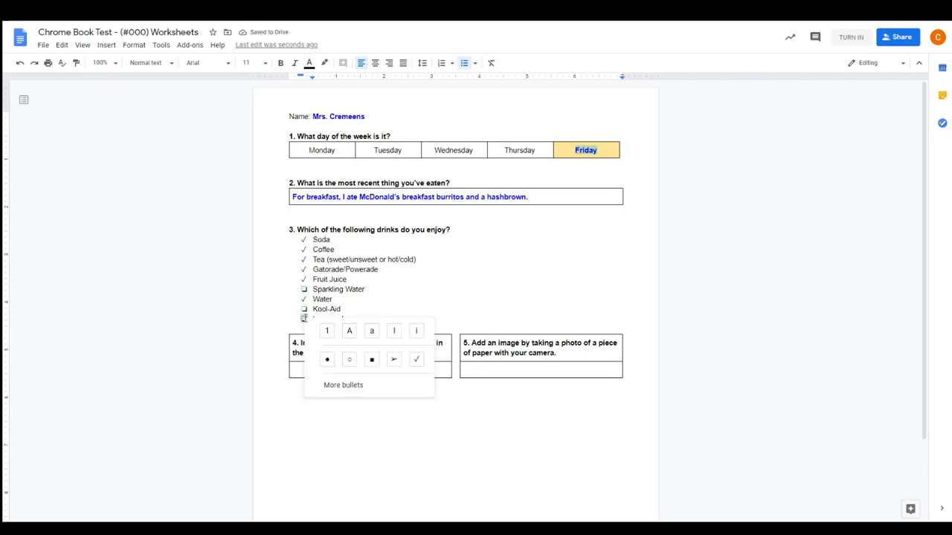
click(408, 364)
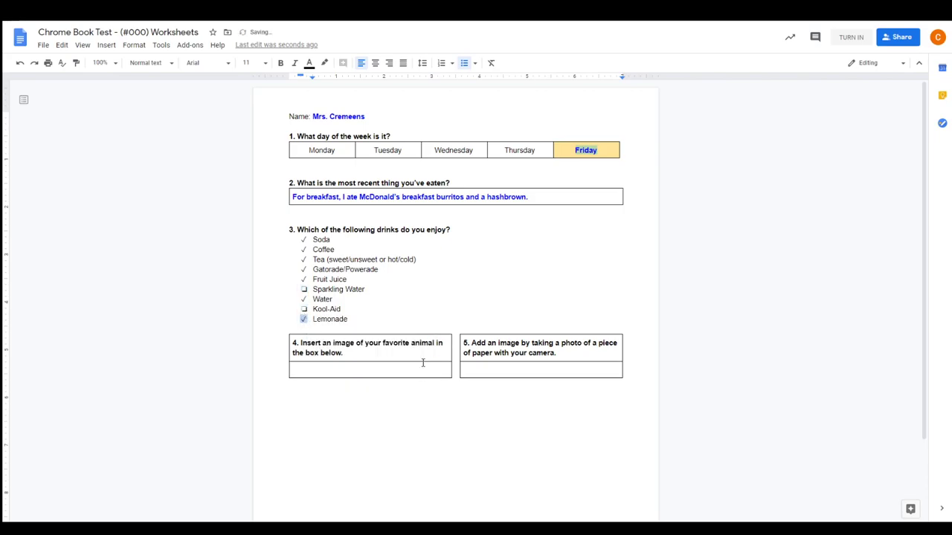
click(755, 393)
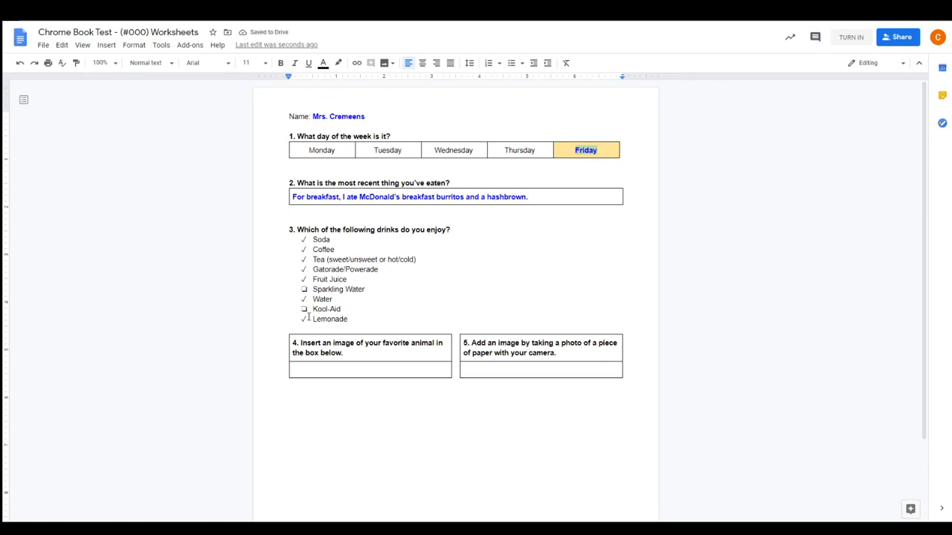
Step: Search the web for "cat" images to insert in the empty box under question 4
click(375, 371)
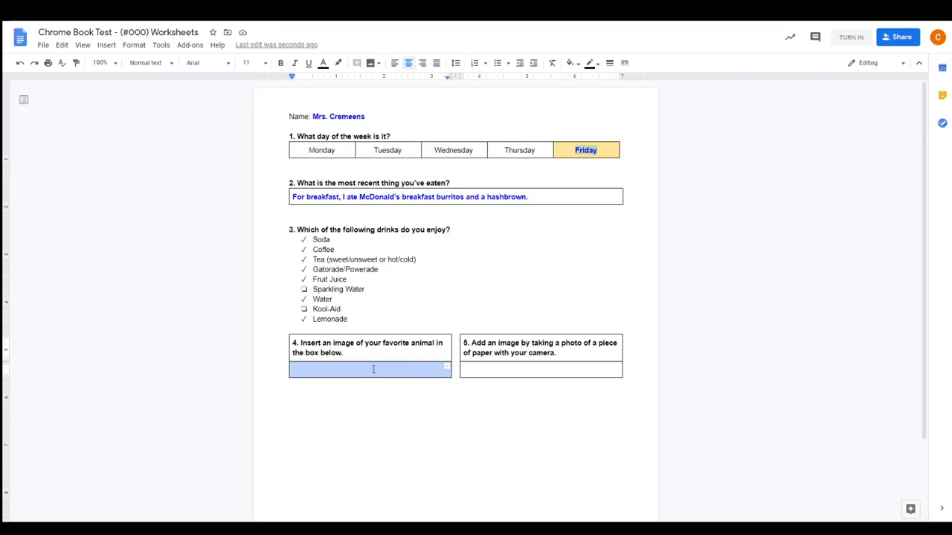
click(373, 369)
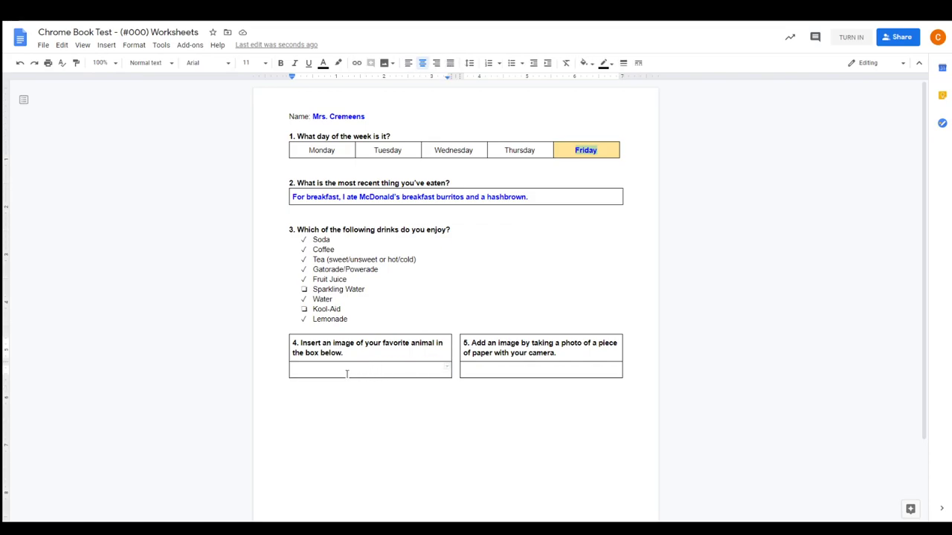
right_click(374, 372)
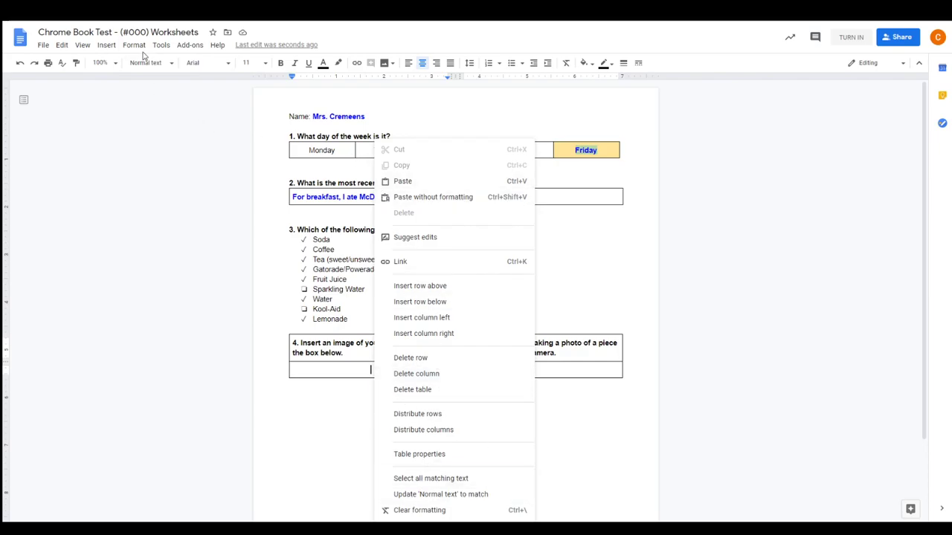
click(107, 45)
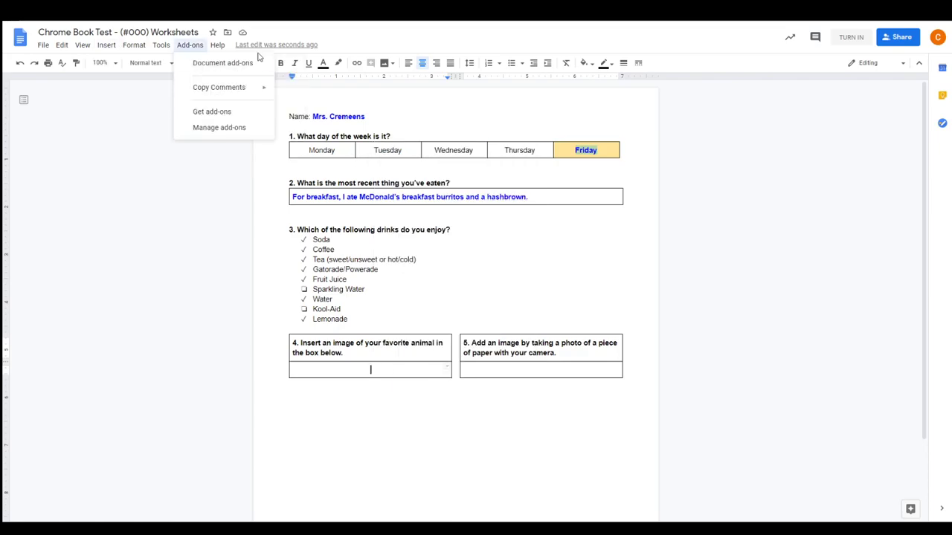
mouse_move(122, 64)
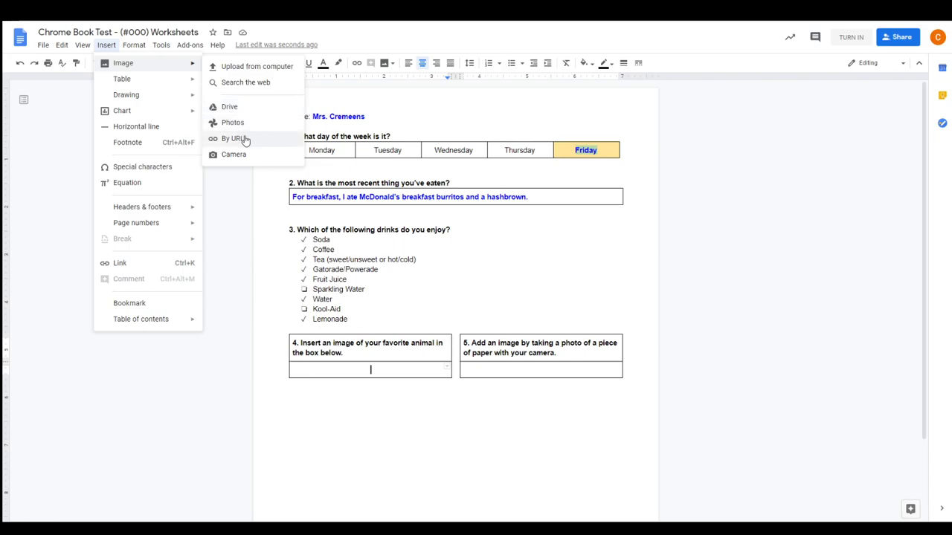
click(236, 89)
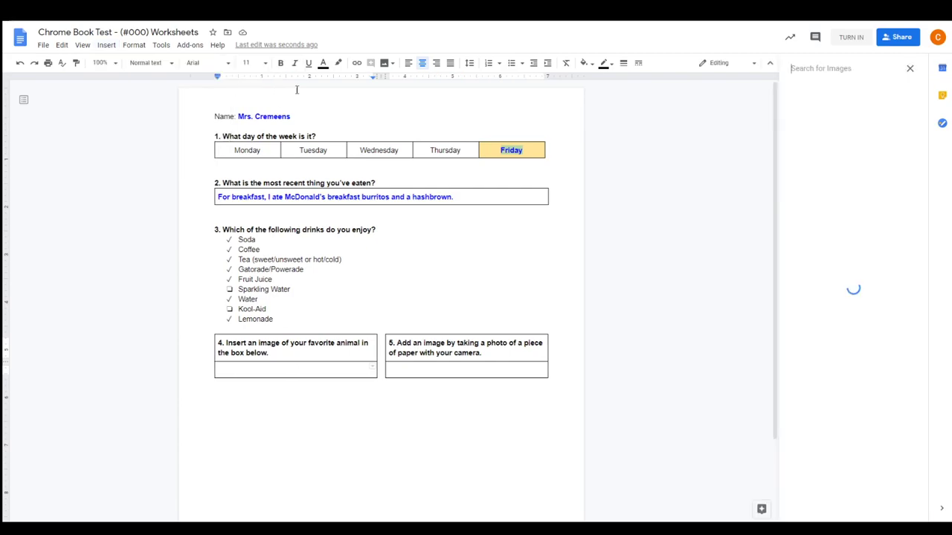
click(844, 72)
text(cat)
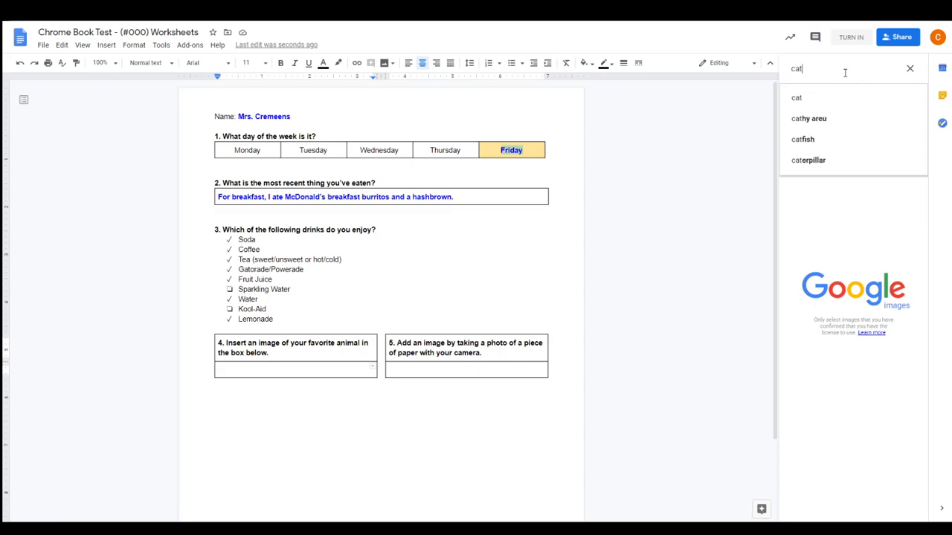
key(Return)
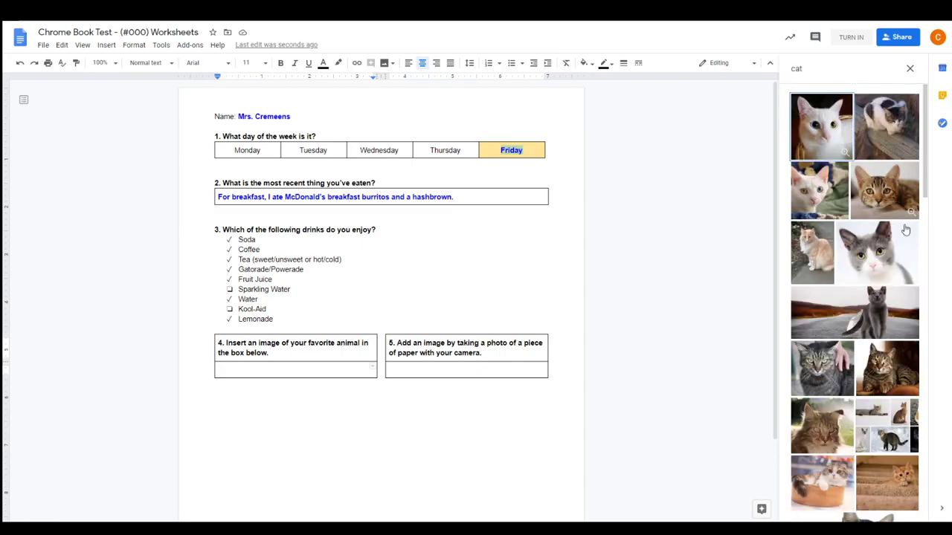
Step: Insert the gray-and-white cat picture on a white background into the question 4 box and shrink it slightly
click(874, 262)
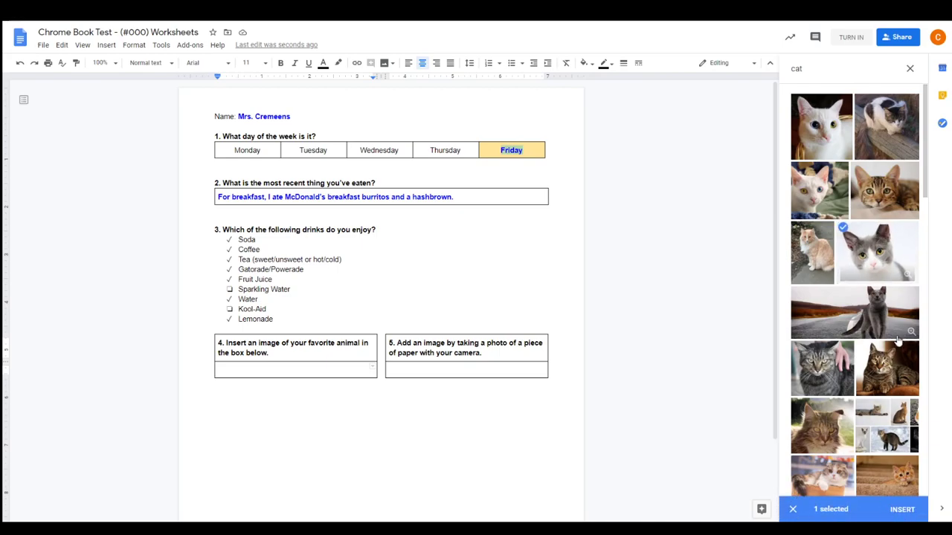
click(903, 509)
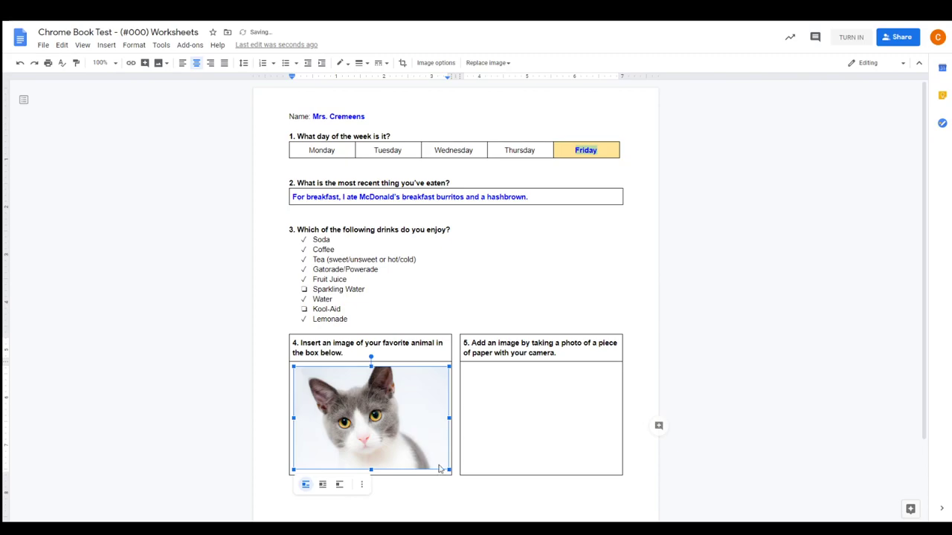
drag(450, 470, 447, 469)
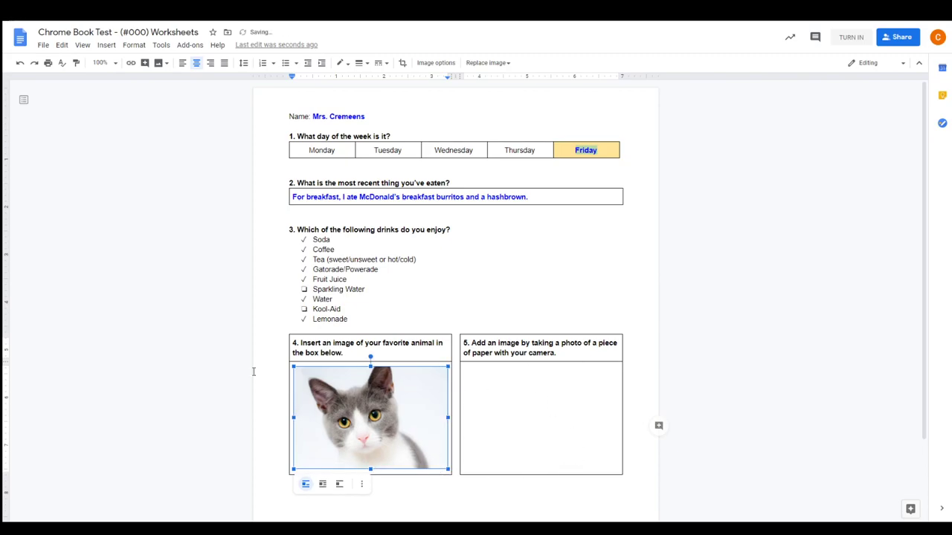
Step: Take a camera photo of a sheet of paper and insert it in the empty box under question 5
scroll(534, 367, down, 2)
click(561, 287)
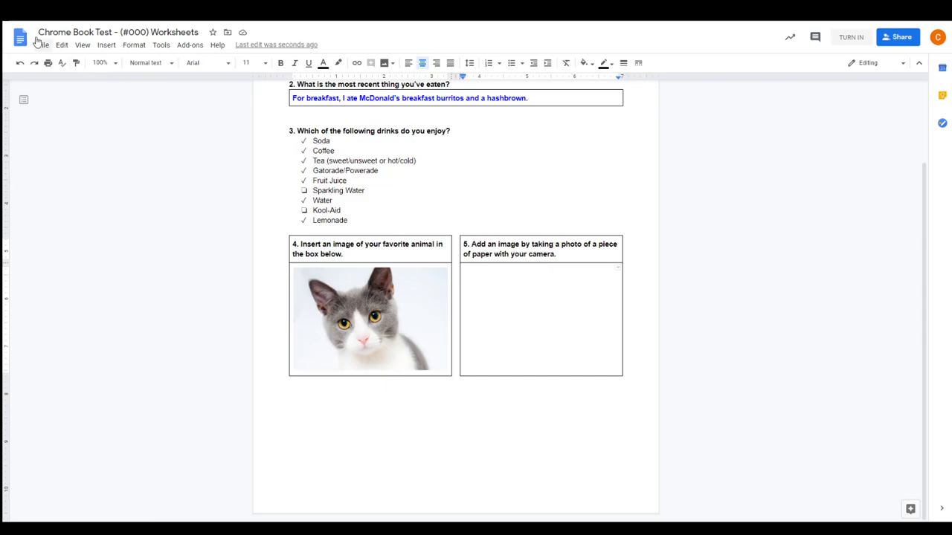
click(107, 45)
mouse_move(158, 64)
click(264, 158)
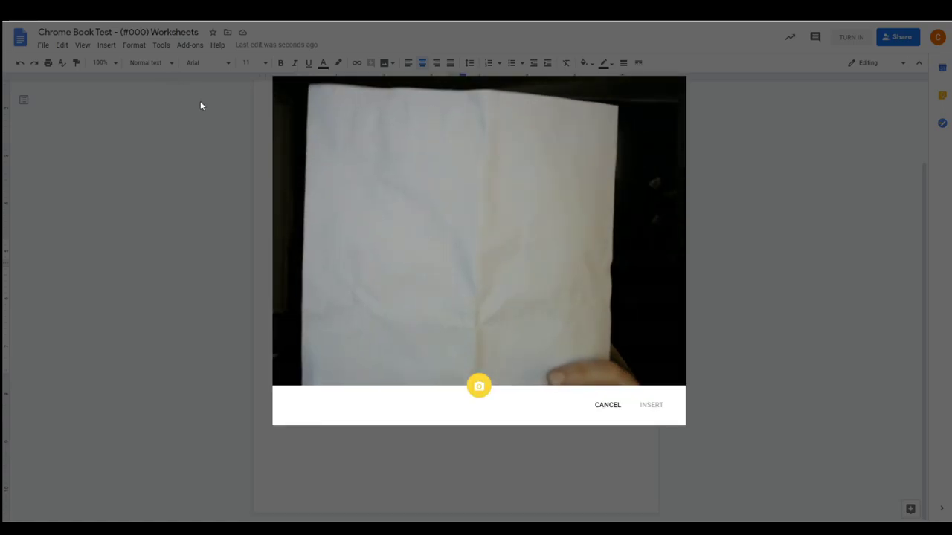
click(483, 388)
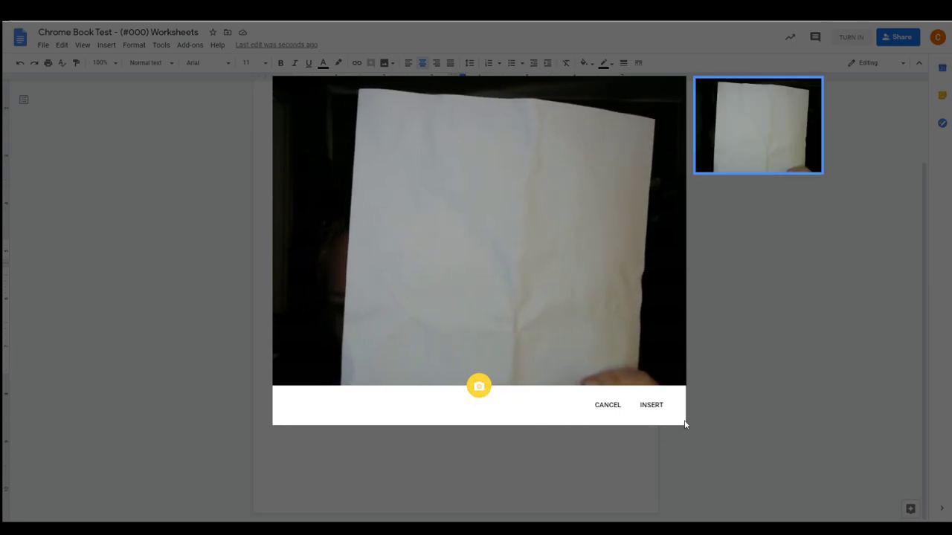
click(653, 407)
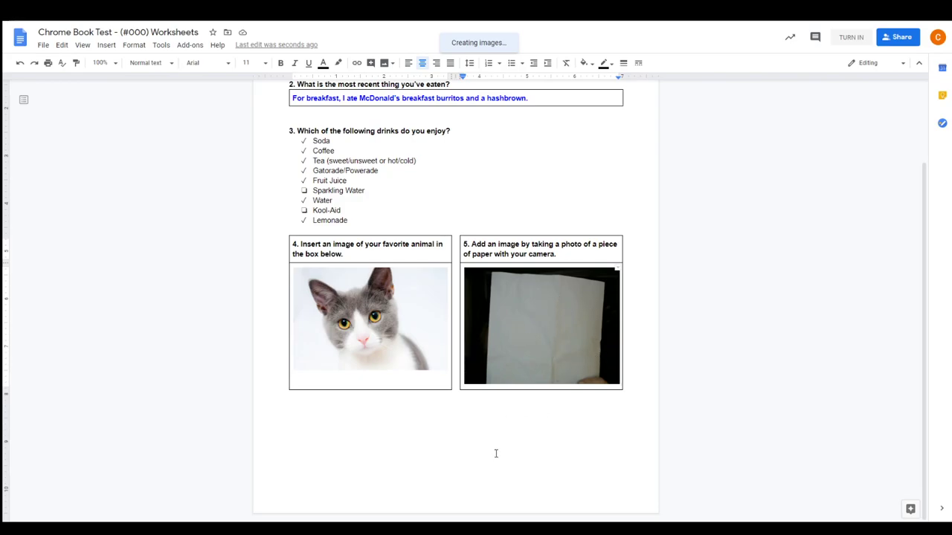
Step: Review the completed worksheet and turn it in for the "#011 - Docs Worksheets" assignment, confirming the submission
scroll(499, 451, up, 3)
scroll(501, 450, down, 3)
scroll(500, 448, up, 2)
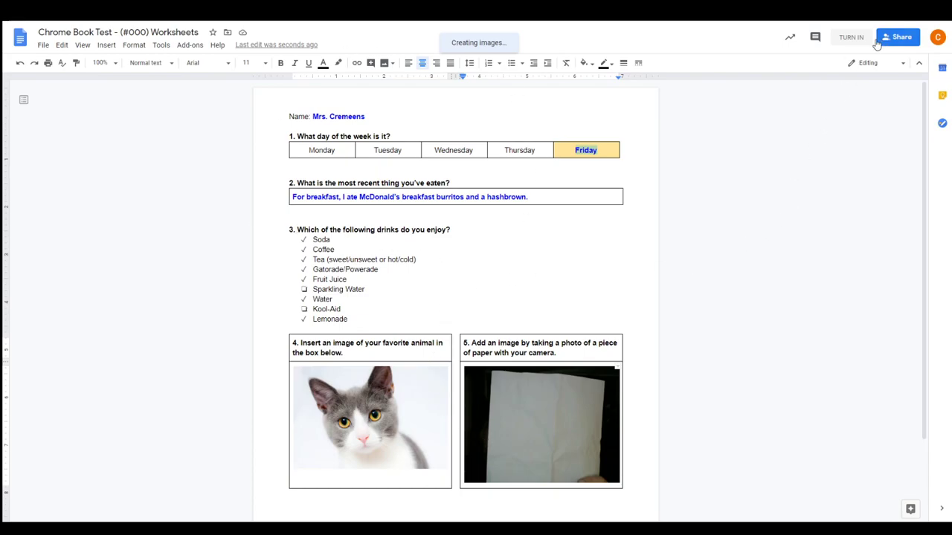
click(846, 43)
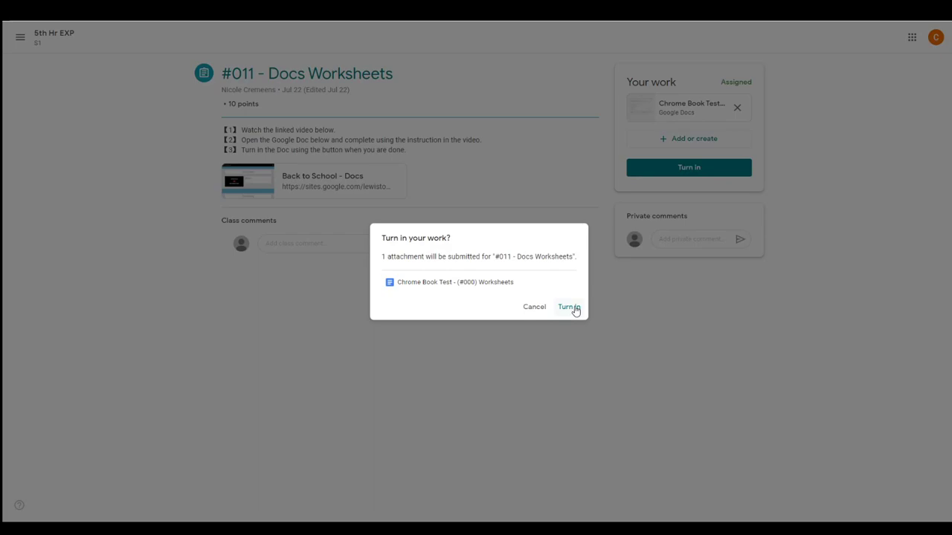
click(570, 307)
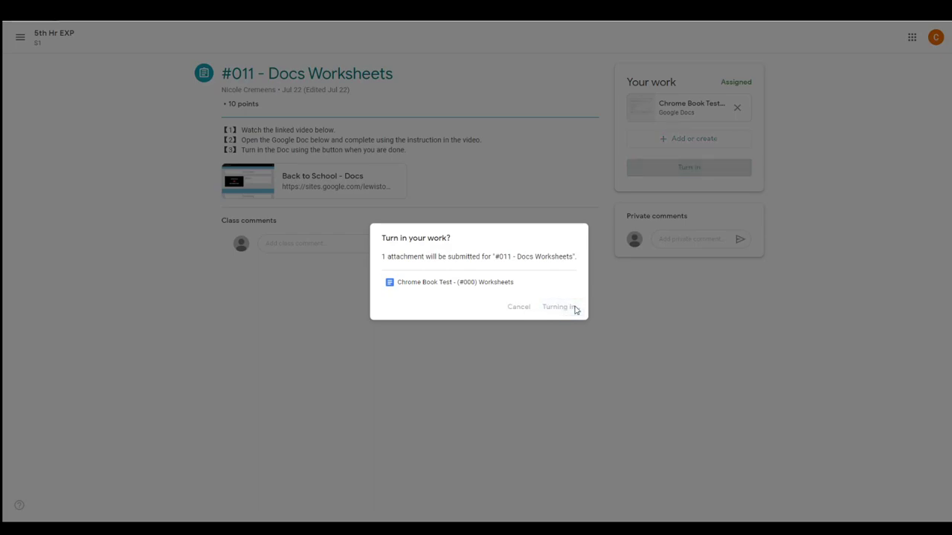